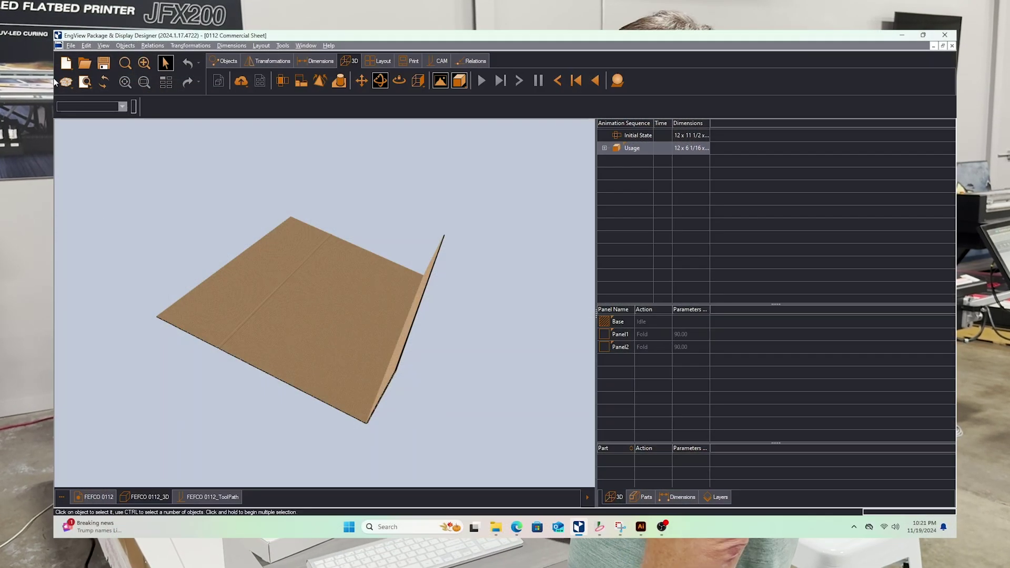
# Step: Open the online parametric packaging template library and browse its corrugated board templates
pyautogui.click(66, 82)
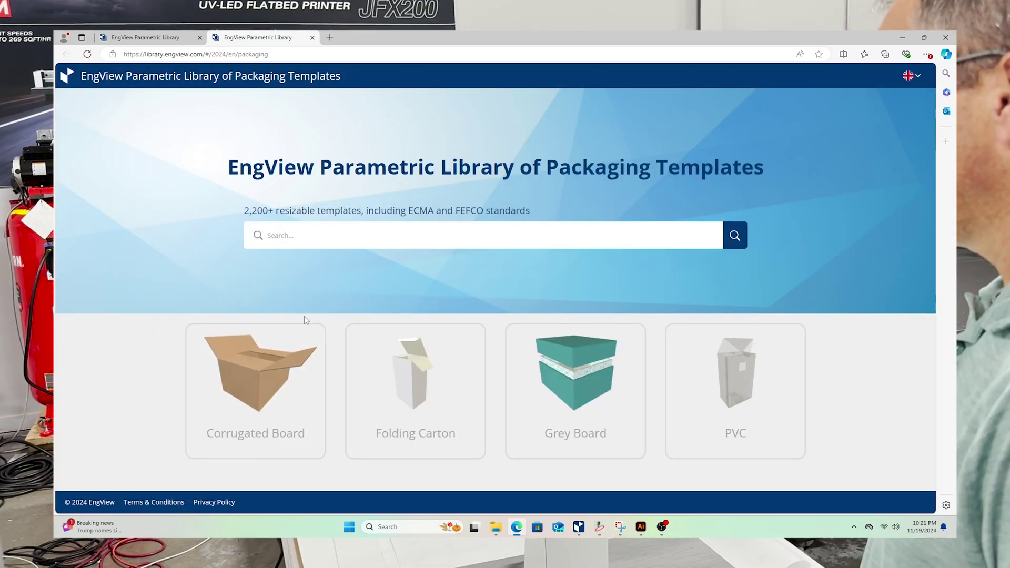
pyautogui.click(257, 370)
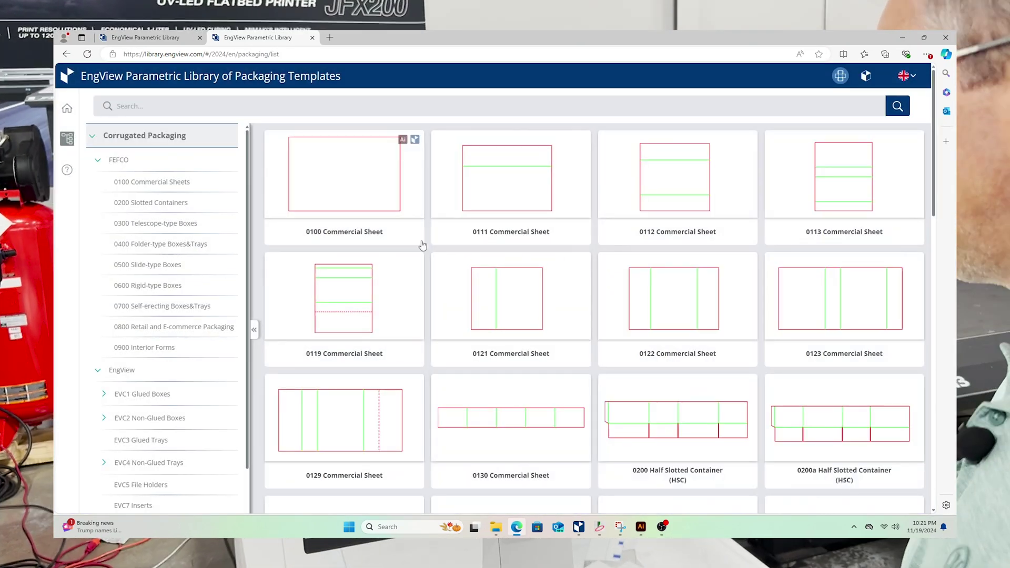
pyautogui.scroll(-6, 468, 265)
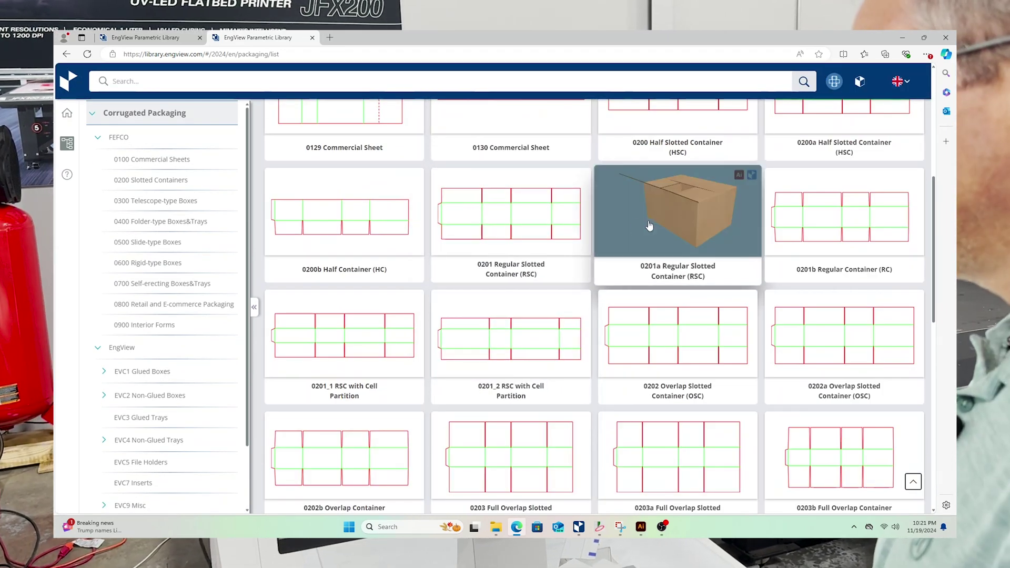
# Step: From the FEFCO 0400 Folder-type Boxes&Trays, load template 0421 Tray with Self Locking End Wall and Hinged Lid into Package & Display Designer
pyautogui.click(154, 223)
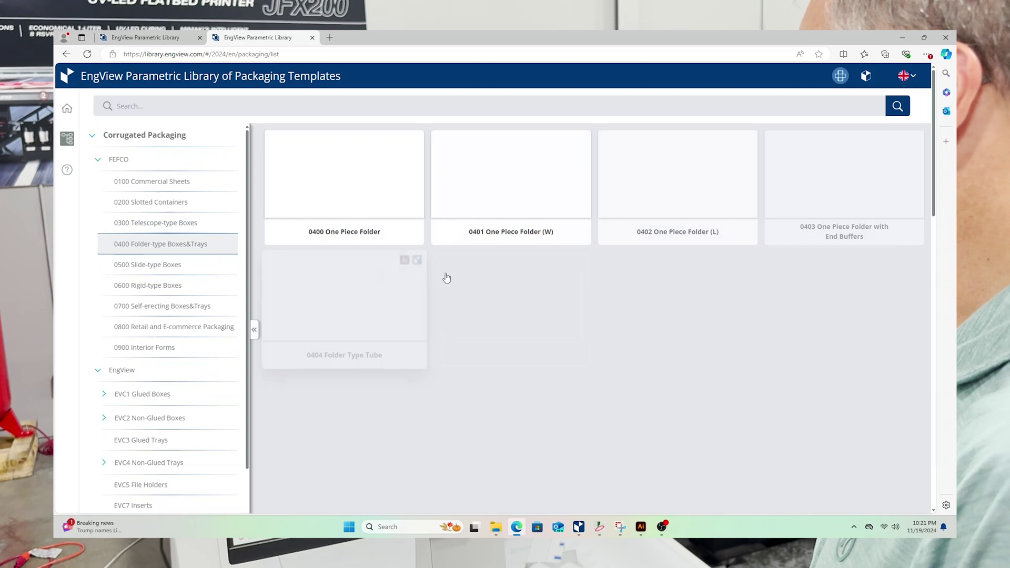
pyautogui.scroll(-6, 638, 300)
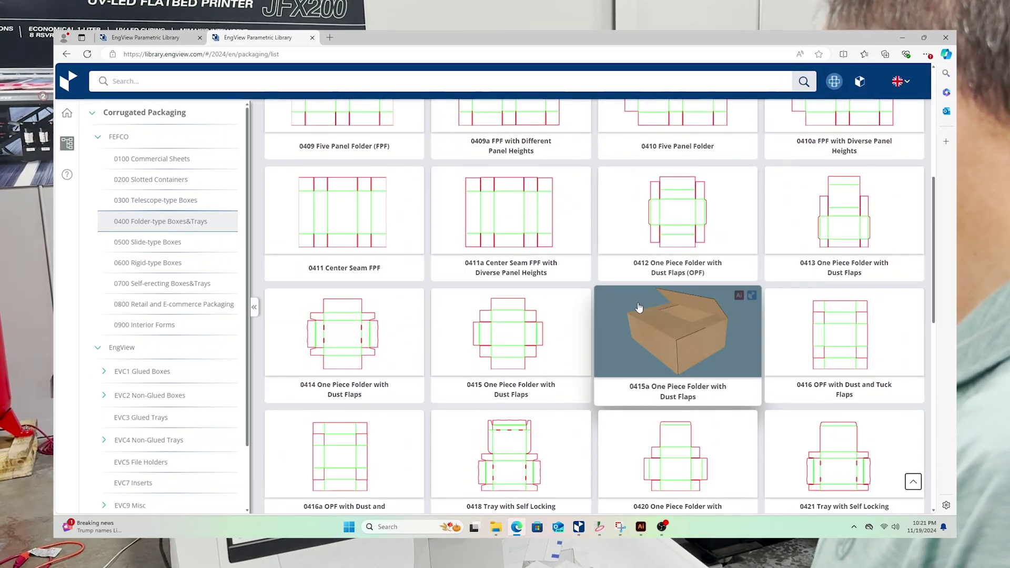
pyautogui.click(843, 348)
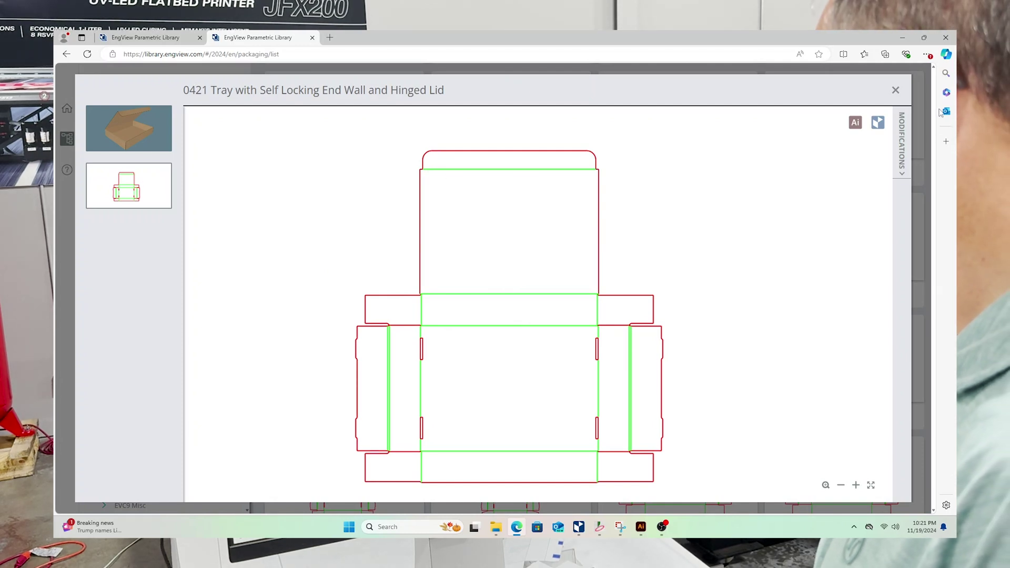
pyautogui.click(879, 123)
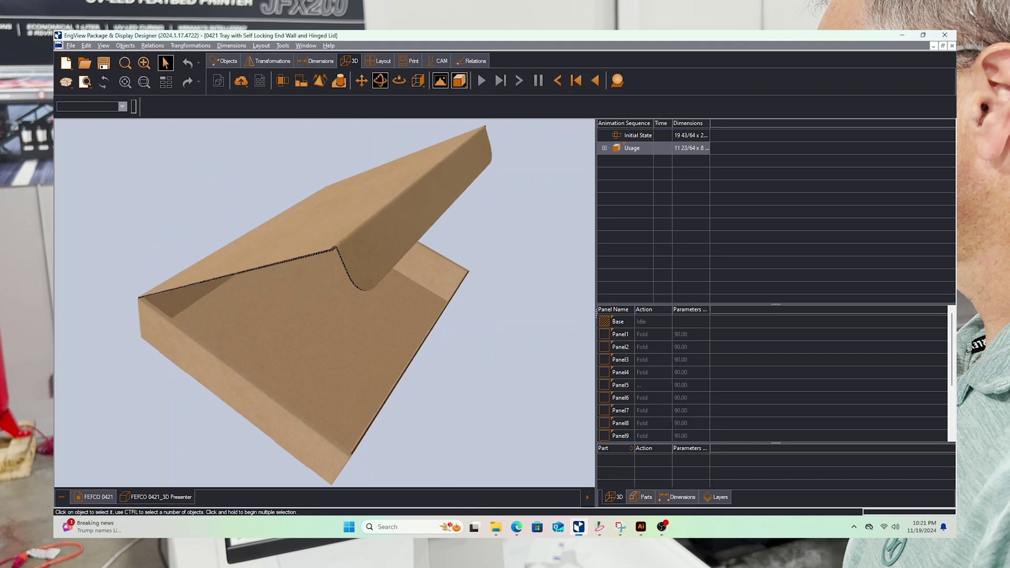
# Step: In the FEFCO 0421 flat drawing's parameters, set the length to 5, the width to 4 and the height to 1.5
pyautogui.click(99, 497)
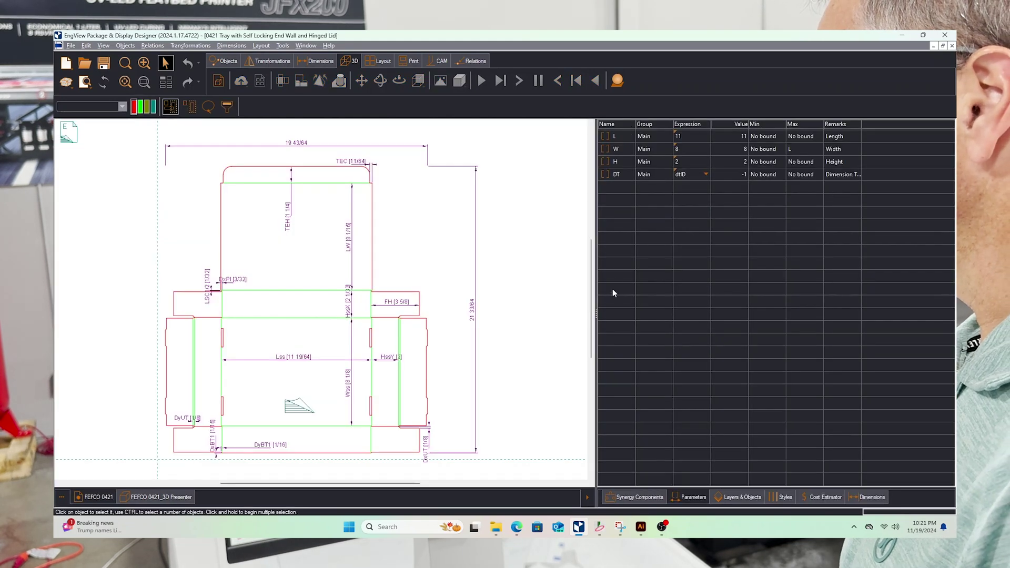
pyautogui.doubleClick(687, 136)
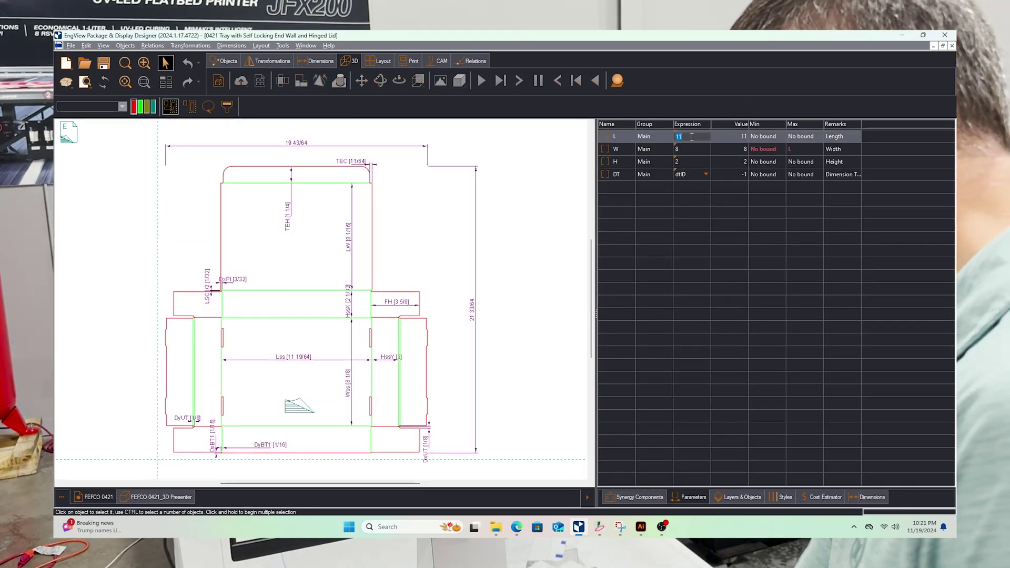
pyautogui.write('5')
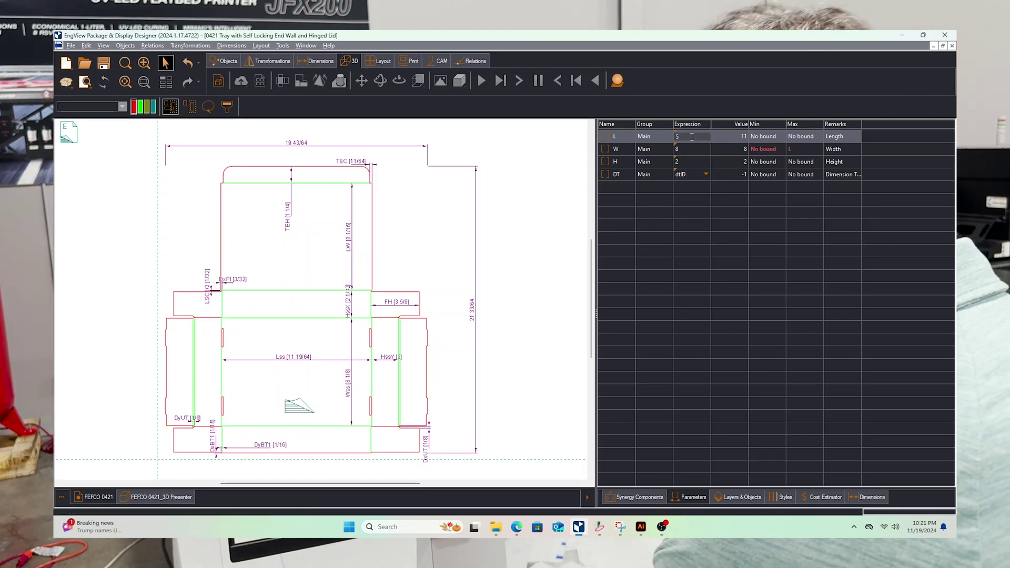
pyautogui.press('Return')
pyautogui.write('4')
pyautogui.press('Return')
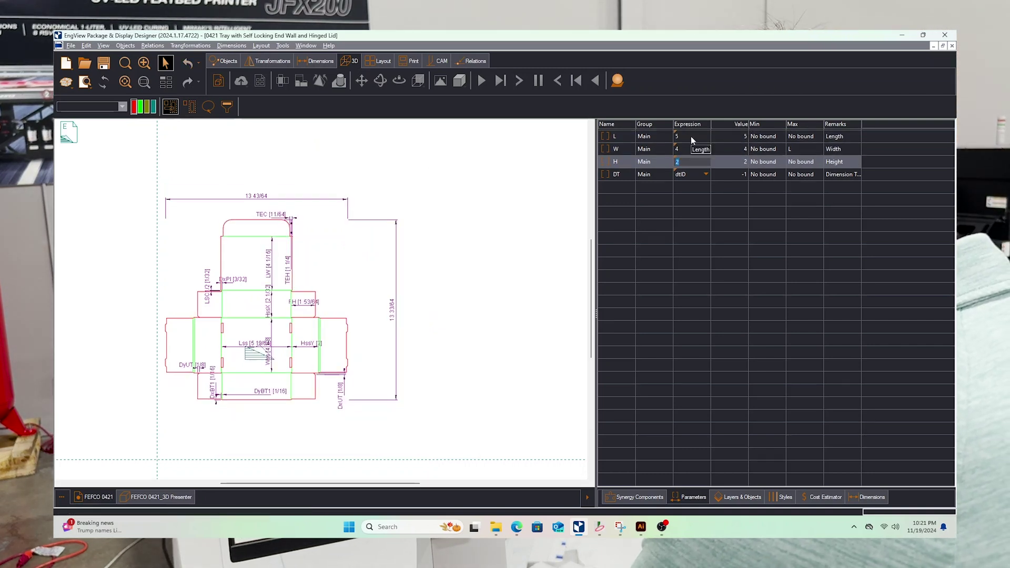
pyautogui.write('1.5')
pyautogui.press('Return')
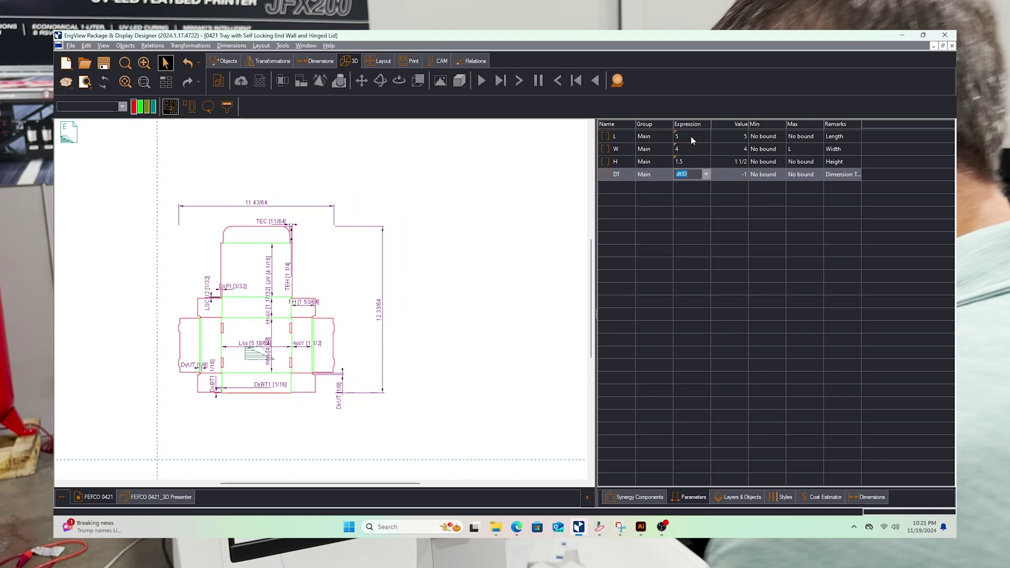
pyautogui.click(144, 64)
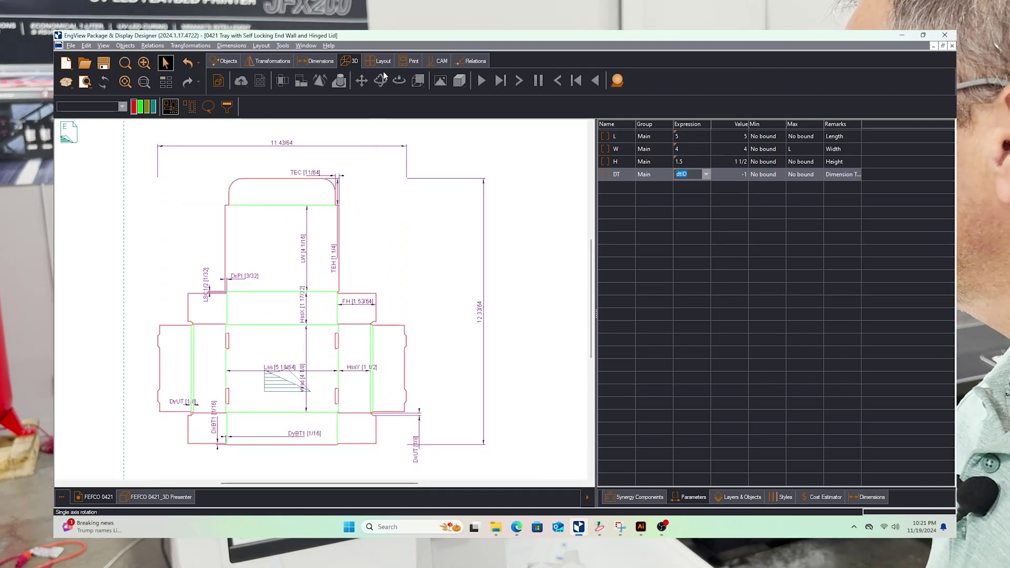
# Step: Display the resized box in the FEFCO 0421 3D presentation, updated to the new dimensions and enlarged in view
pyautogui.click(158, 496)
pyautogui.click(103, 87)
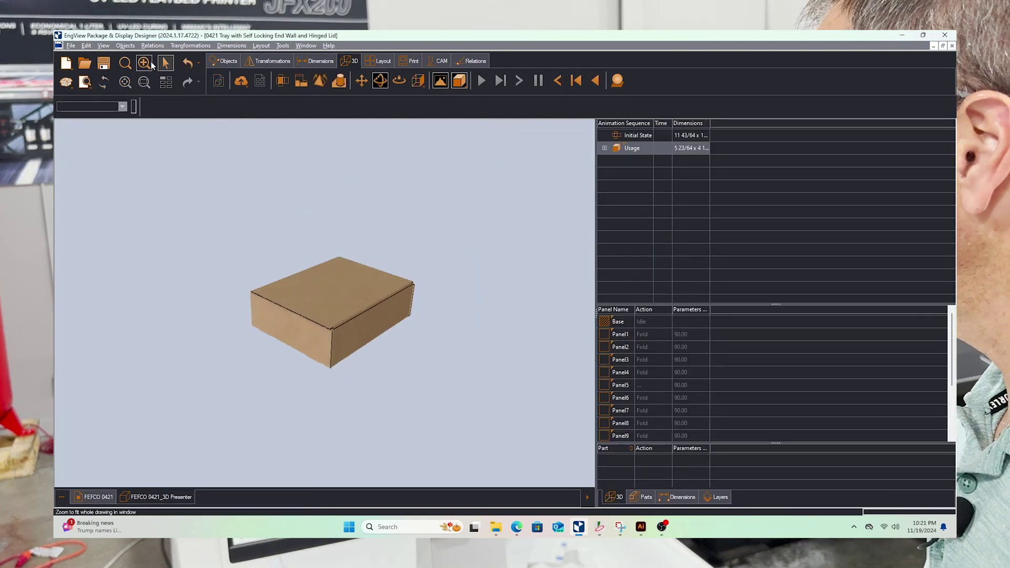
pyautogui.click(151, 64)
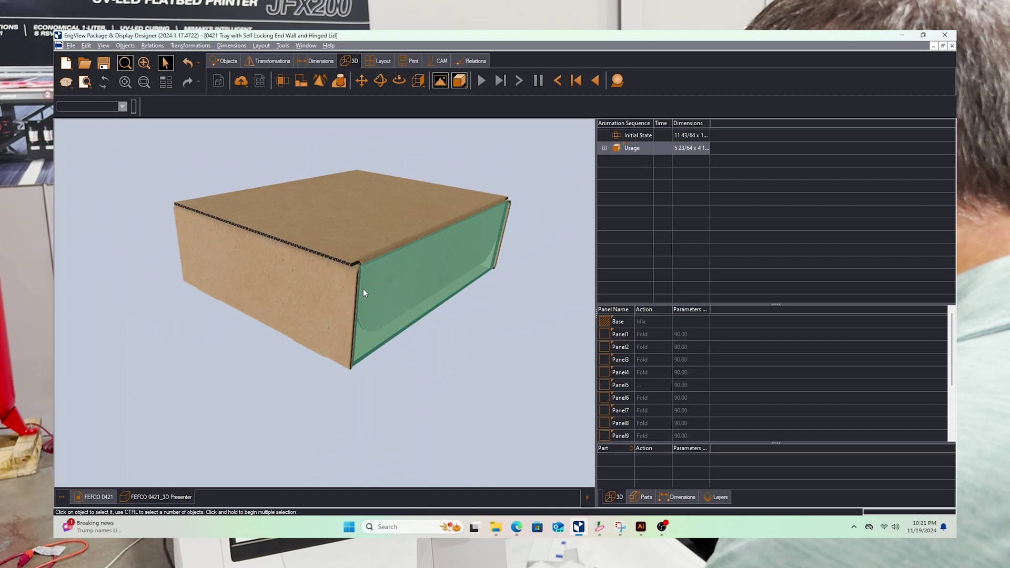
# Step: Show the 3D box as Transparent and expand the individual steps of its Usage animation sequence
pyautogui.click(464, 80)
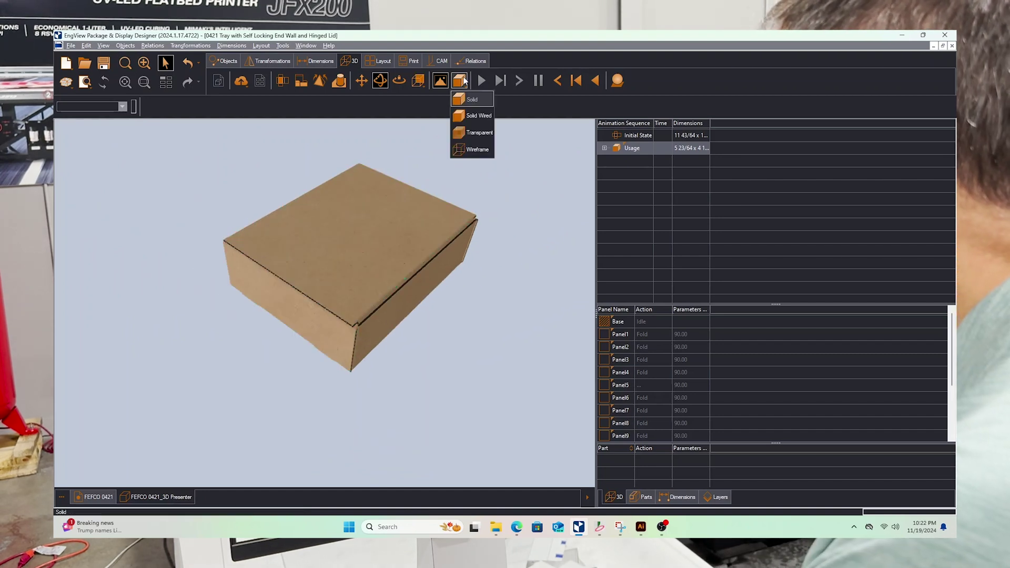
pyautogui.click(468, 133)
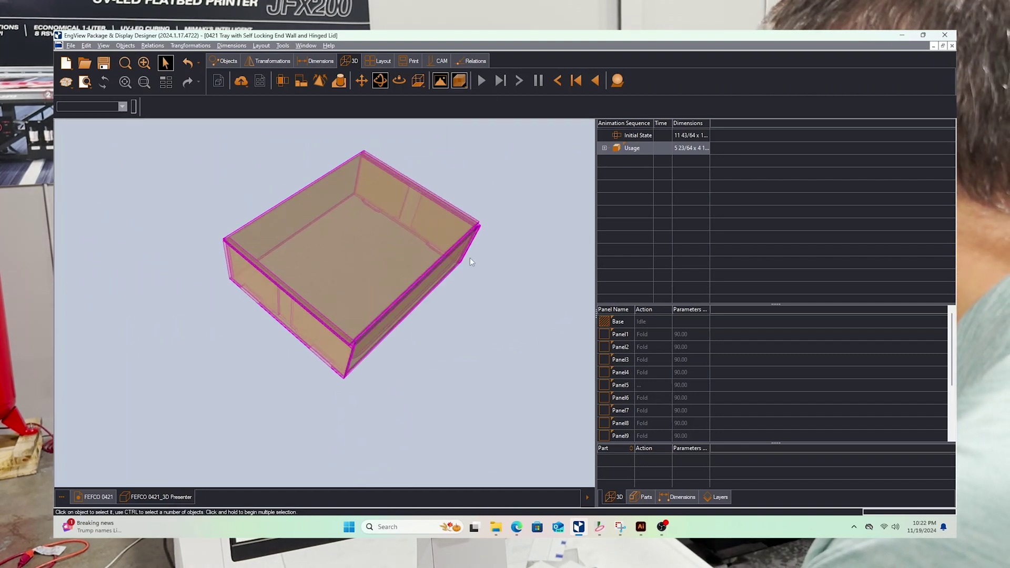
pyautogui.click(604, 148)
pyautogui.click(642, 160)
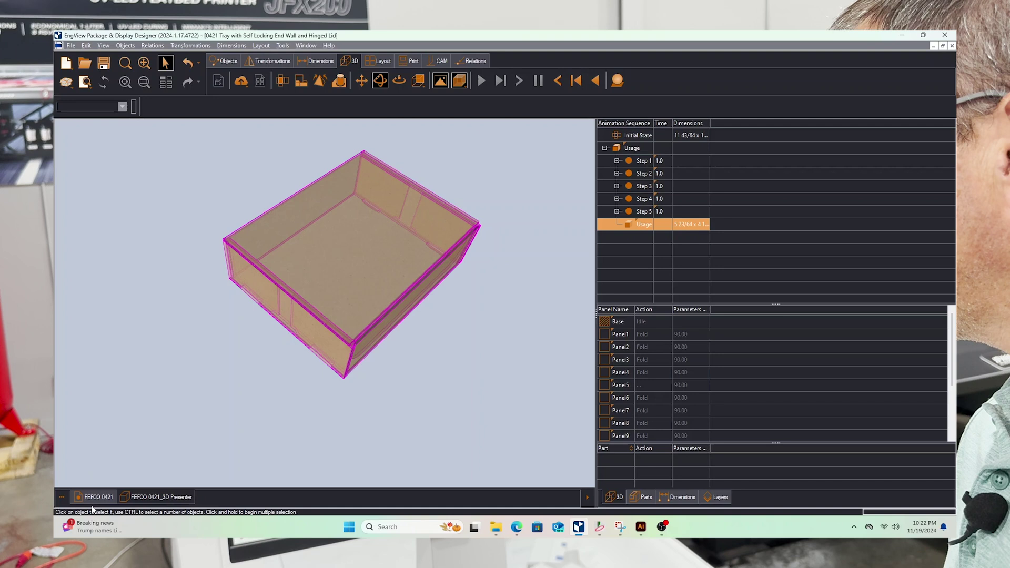
# Step: Change the FEFCO 0421 drawing's material to B Flute White in its drawing properties
pyautogui.click(94, 497)
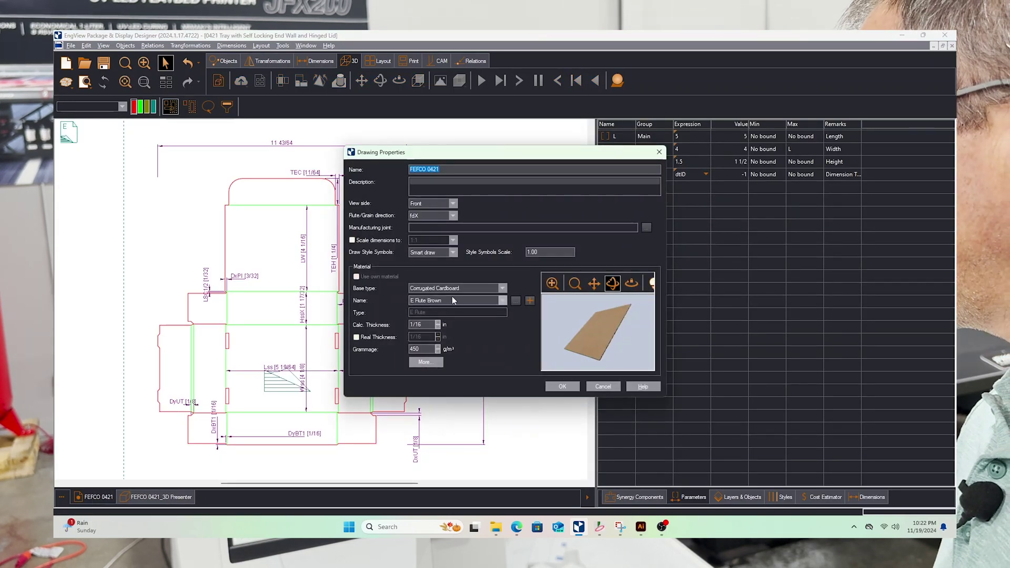
pyautogui.click(434, 301)
pyautogui.click(445, 330)
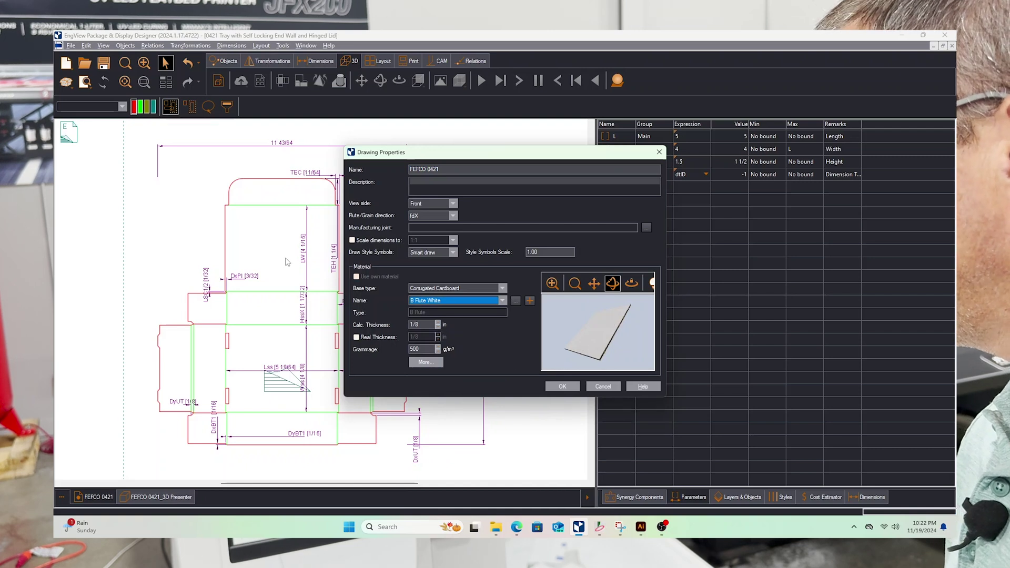
pyautogui.click(561, 389)
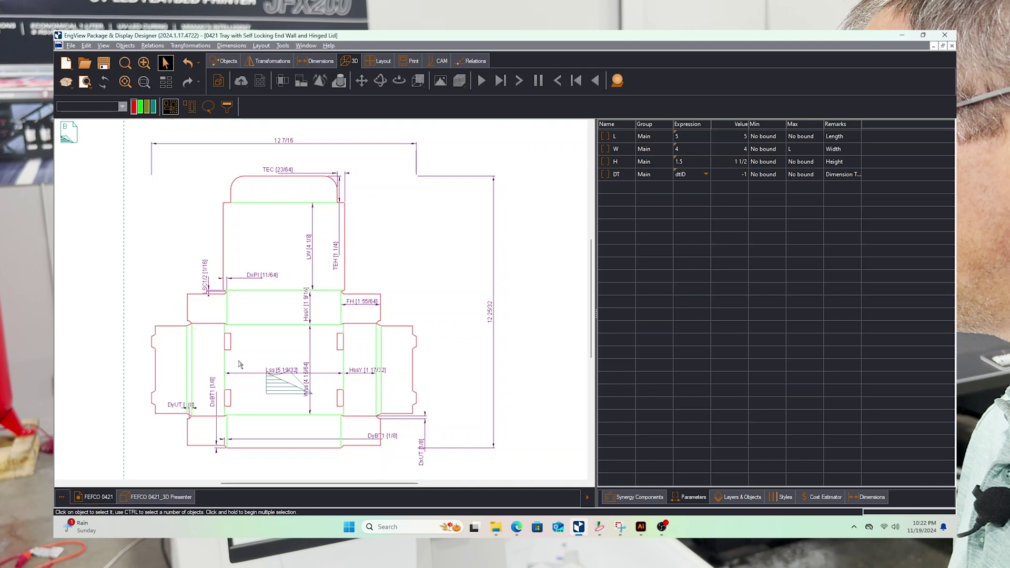
# Step: Set the FEFCO 0421 drawing's corrugated cardboard material to E Flute Brown
pyautogui.rightClick(108, 494)
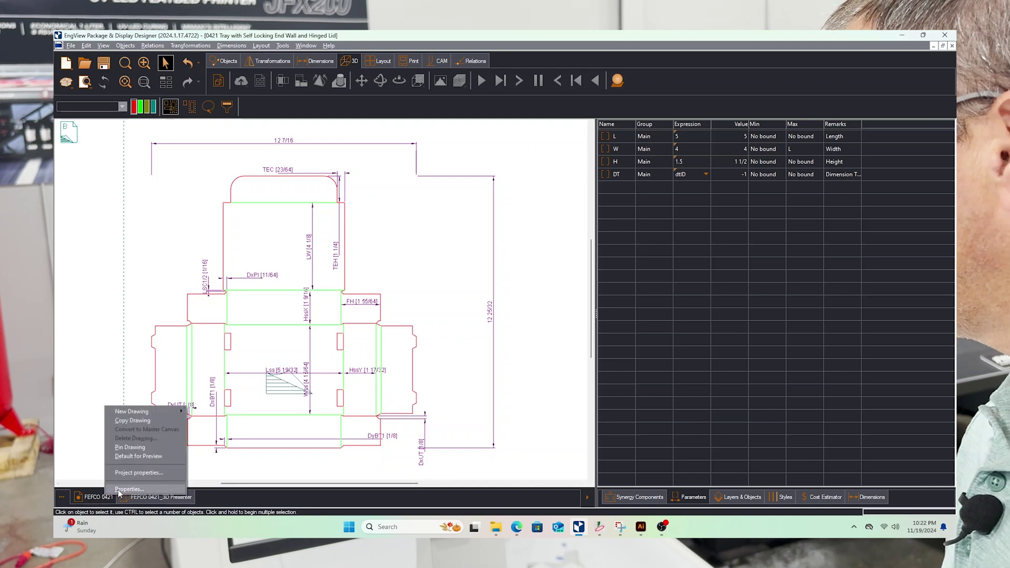
pyautogui.click(126, 457)
pyautogui.click(448, 301)
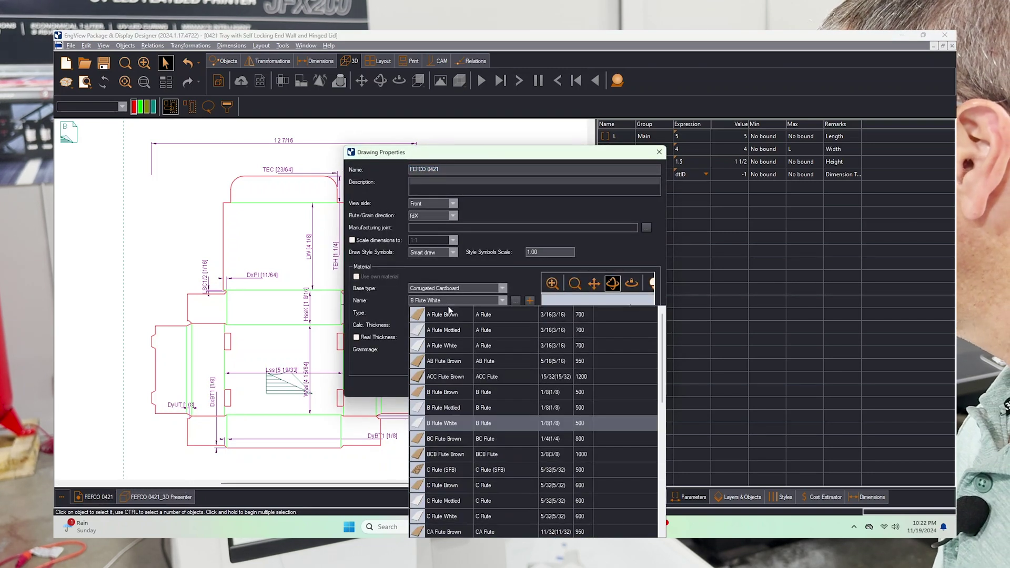
pyautogui.scroll(-3, 440, 389)
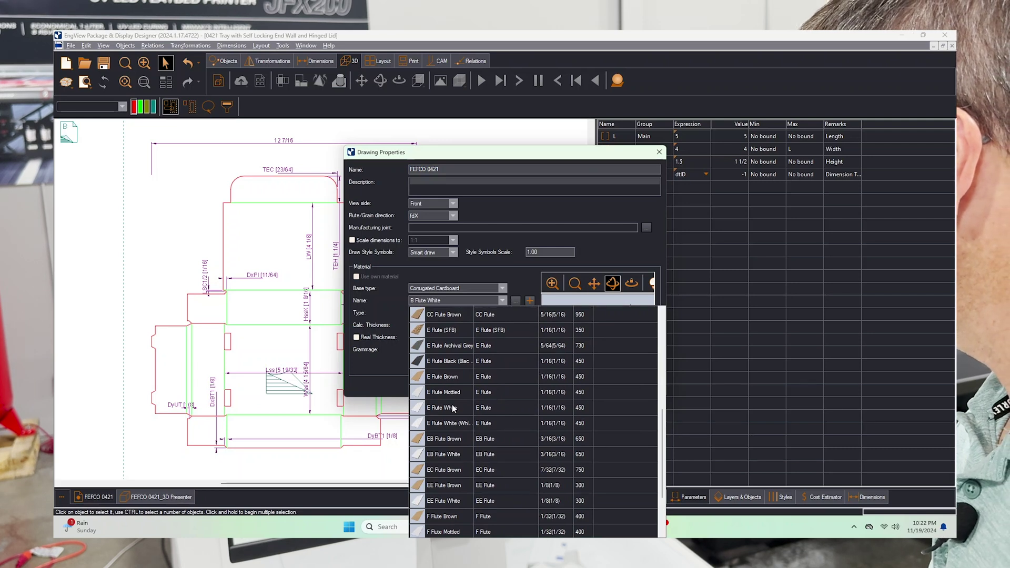
pyautogui.click(456, 377)
pyautogui.click(550, 371)
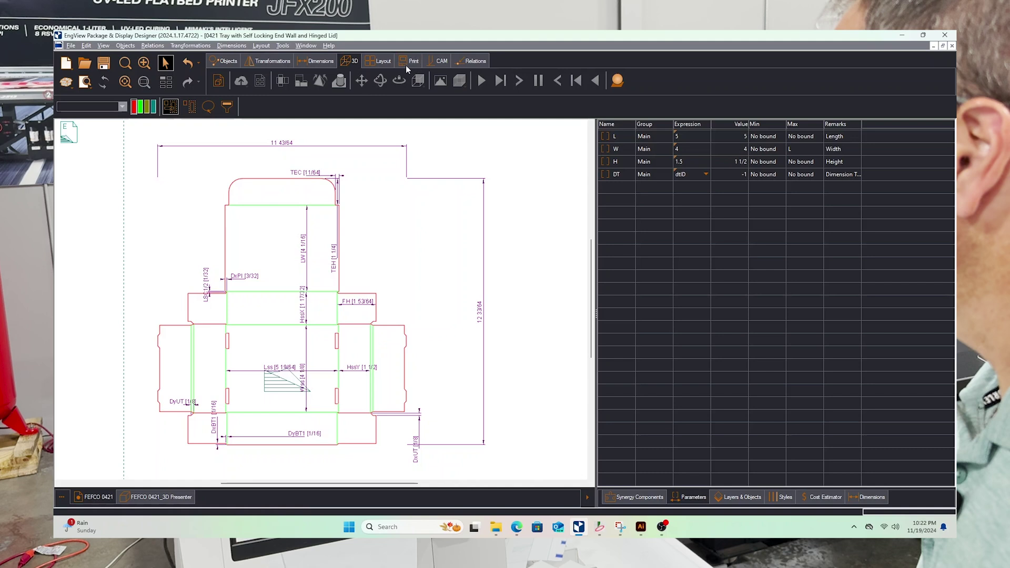
# Step: Create a templates-based statistics layout of the box on the Bobst SP 130 sheet using the FEFCO 0421 2x1 arrangement
pyautogui.click(379, 61)
pyautogui.click(218, 80)
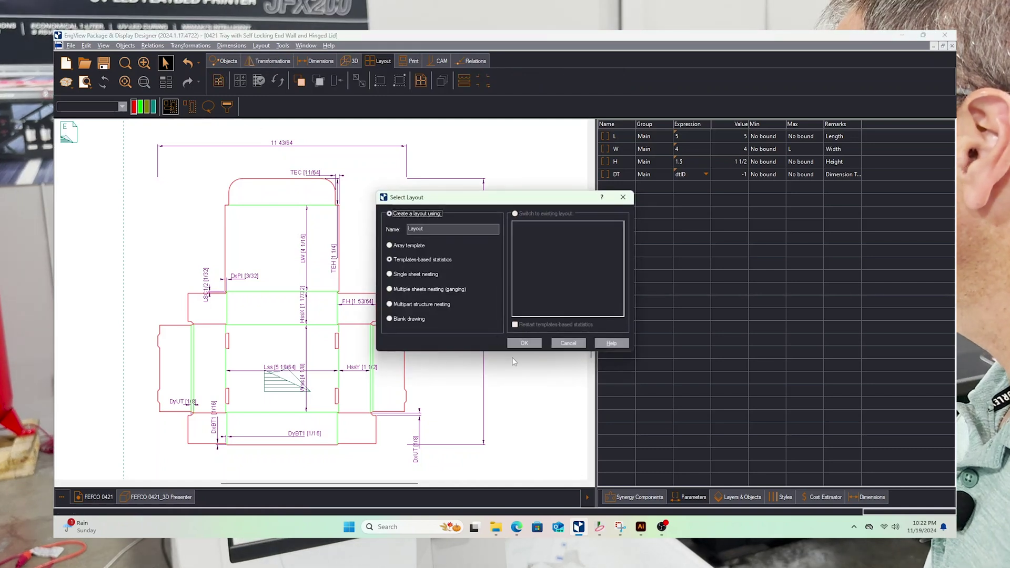
pyautogui.click(523, 343)
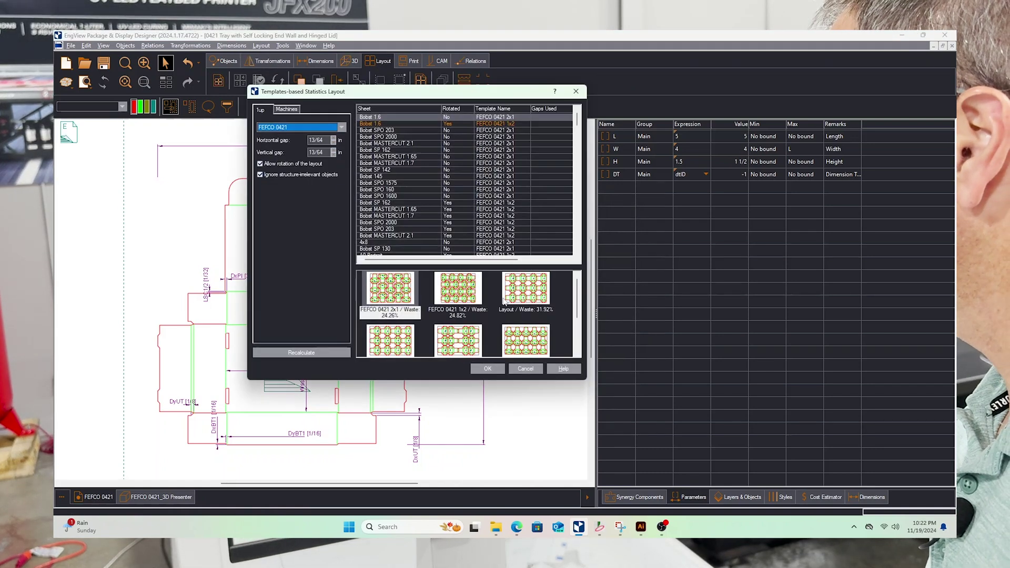
pyautogui.click(391, 249)
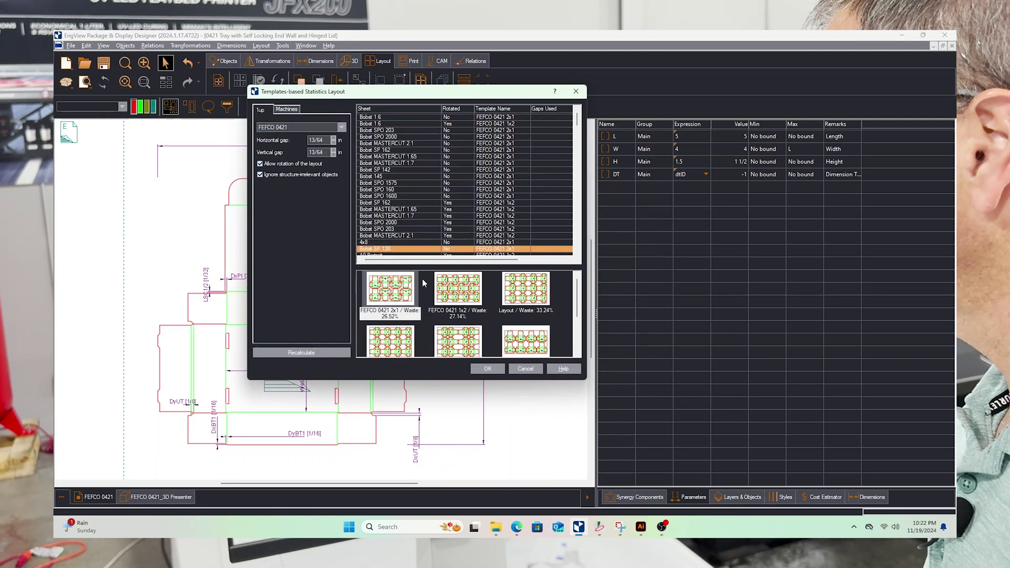
pyautogui.click(402, 289)
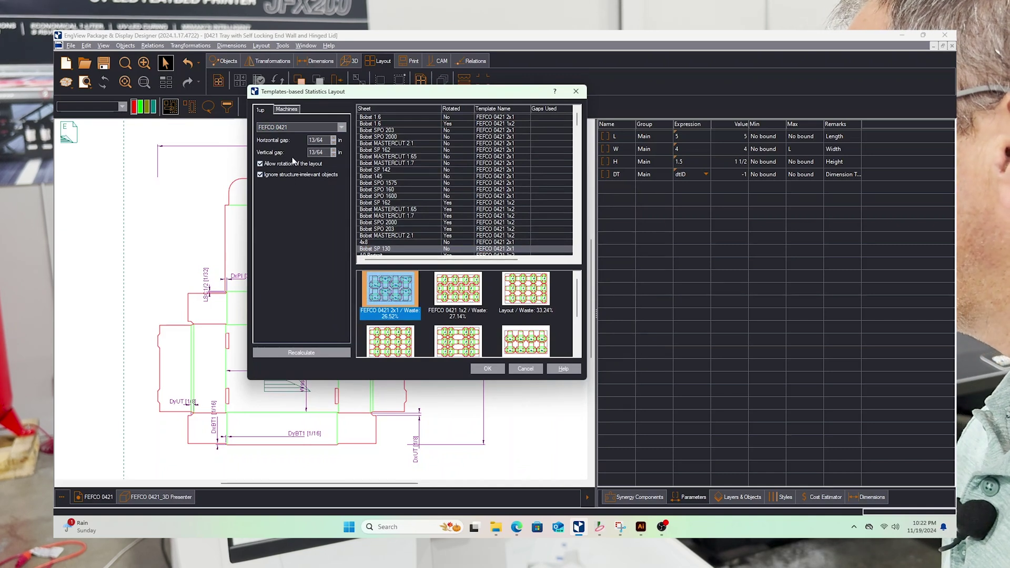
pyautogui.click(487, 369)
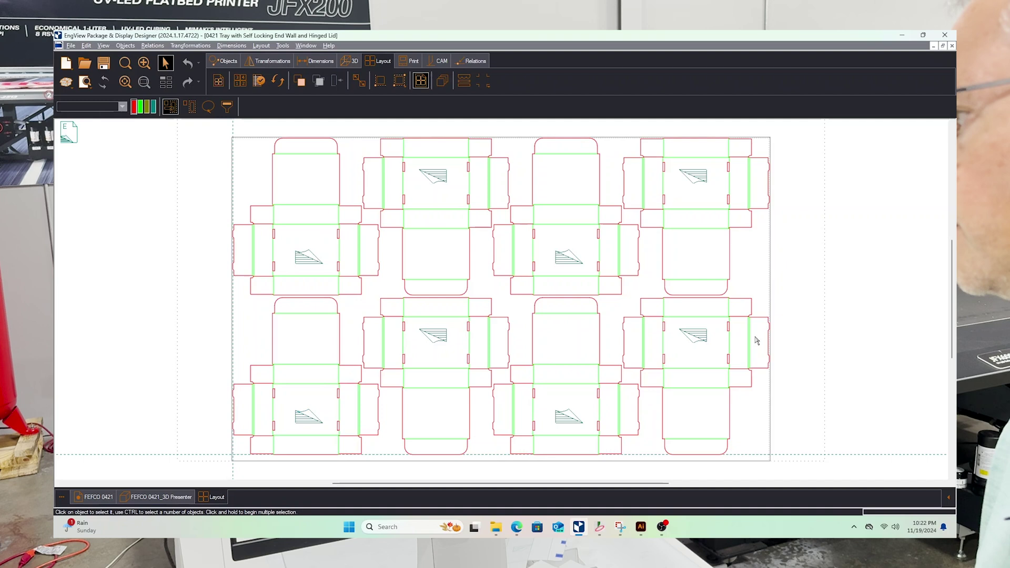
# Step: Delete the upper row of boxes and the two right-hand boxes of the lower row, leaving a two-box layout
pyautogui.moveTo(212, 128); pyautogui.dragTo(258, 160)
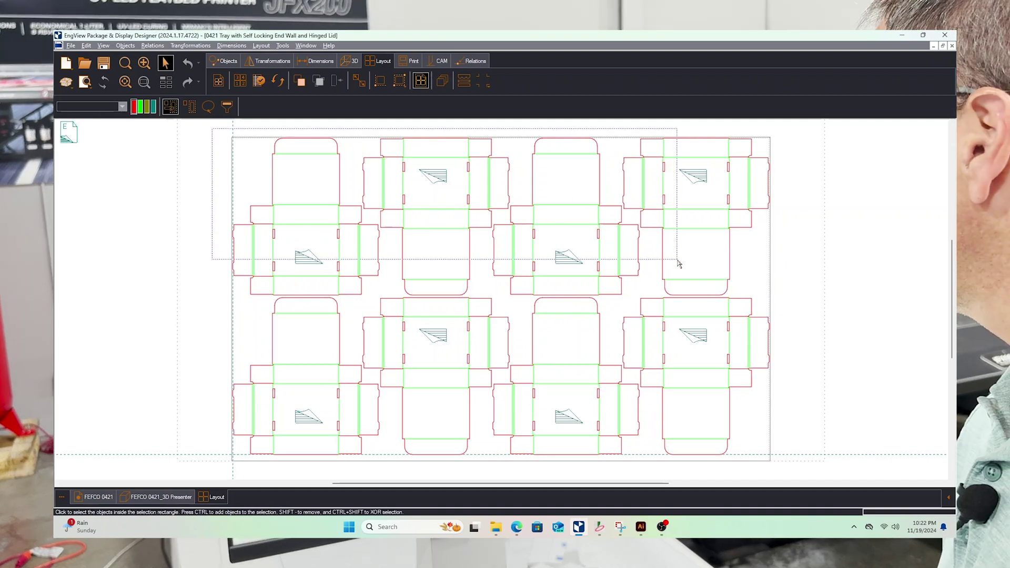
pyautogui.moveTo(768, 264); pyautogui.dragTo(769, 264)
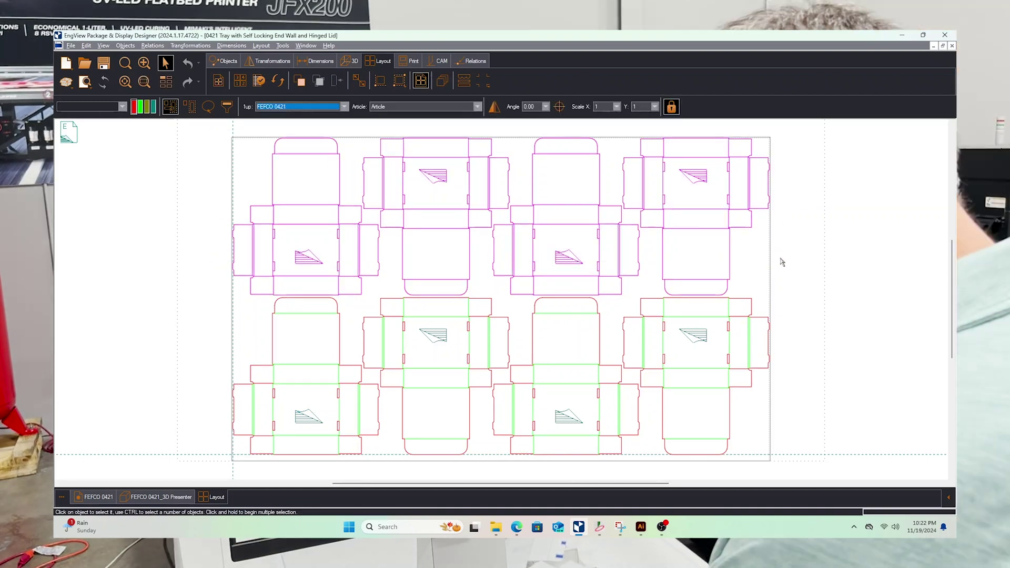
pyautogui.press('Delete')
pyautogui.moveTo(576, 251); pyautogui.dragTo(809, 478)
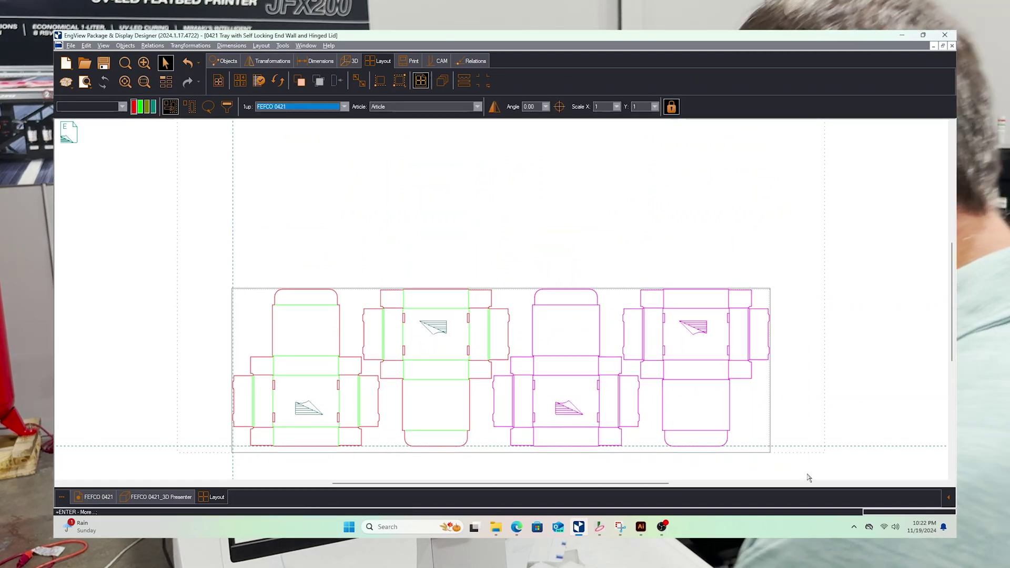
pyautogui.press('Delete')
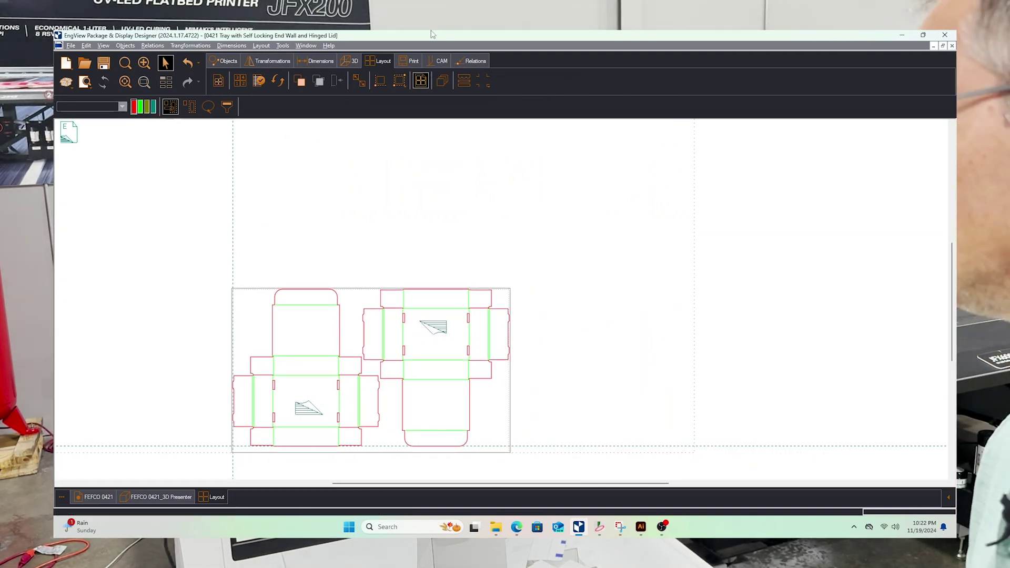
# Step: Create a CAM toolpath drawing from the two-box layout for the Mimaki CFX2513
pyautogui.click(436, 61)
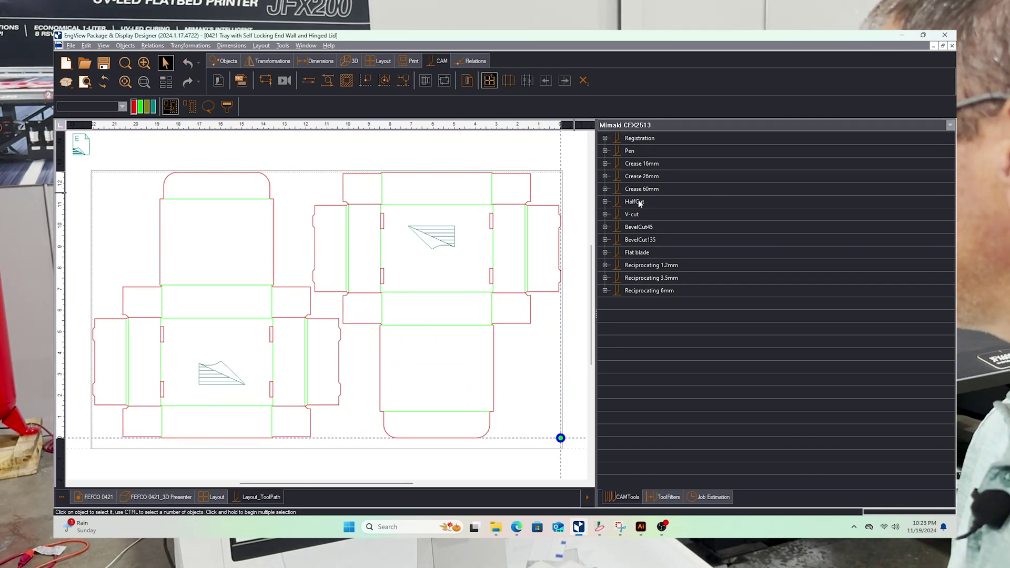
# Step: Show the Flat blade tool's parameters and generate the two-box layout's tool path with the Auto method and no object merging
pyautogui.click(605, 252)
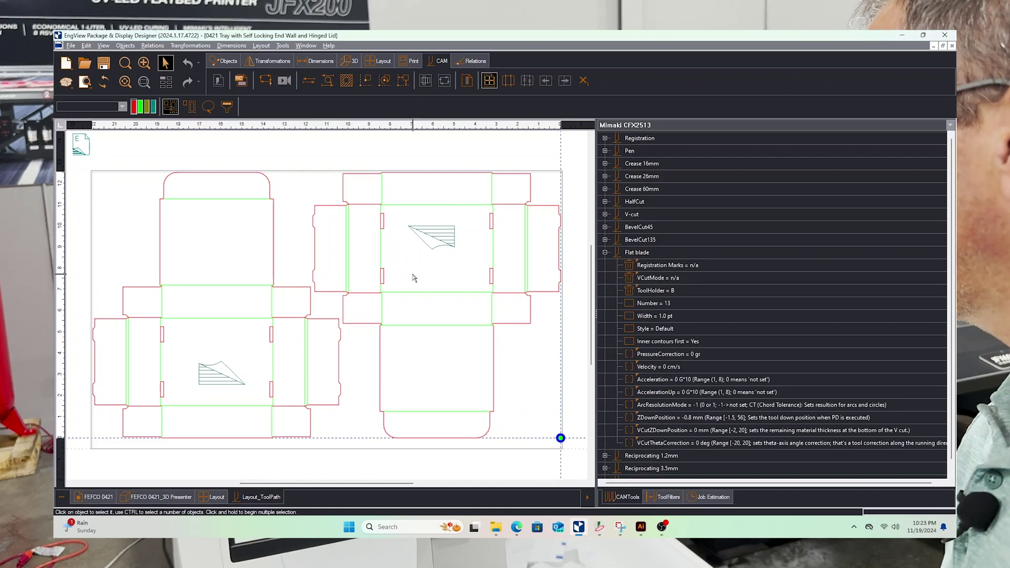
pyautogui.click(270, 90)
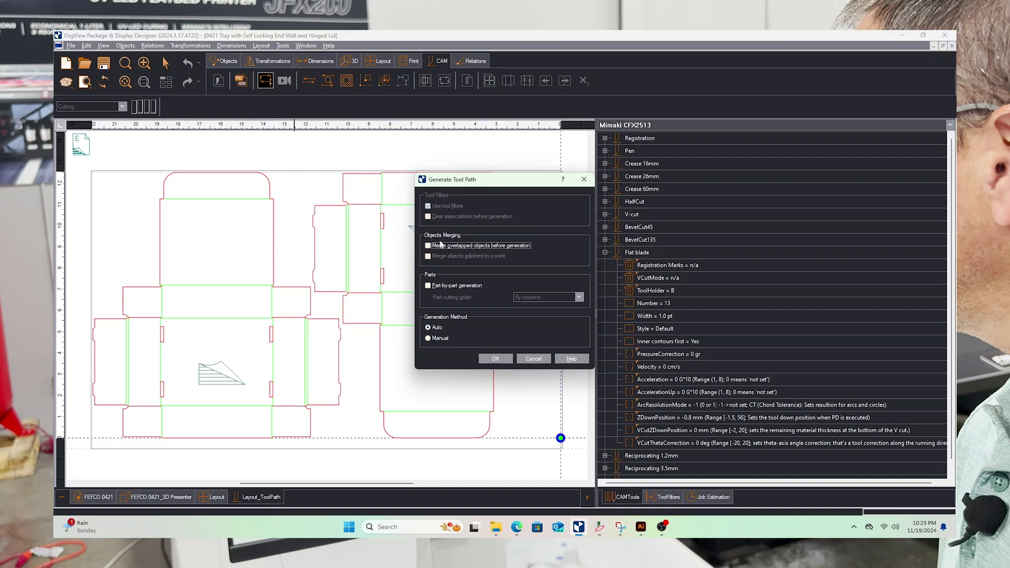
pyautogui.click(495, 360)
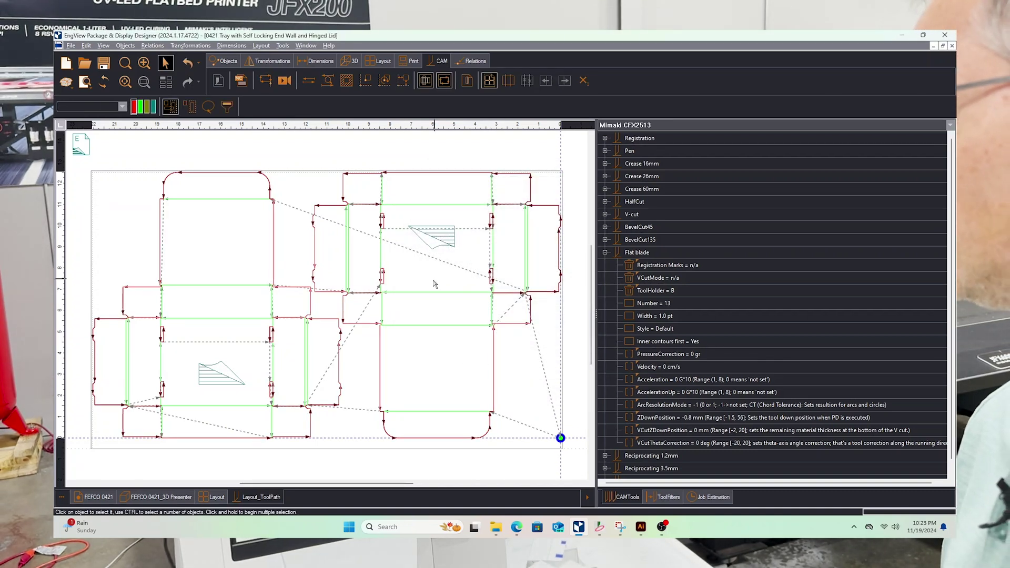
# Step: Play the CAM animation of the generated tool path with the drawing hidden, and close it when it finishes
pyautogui.click(284, 83)
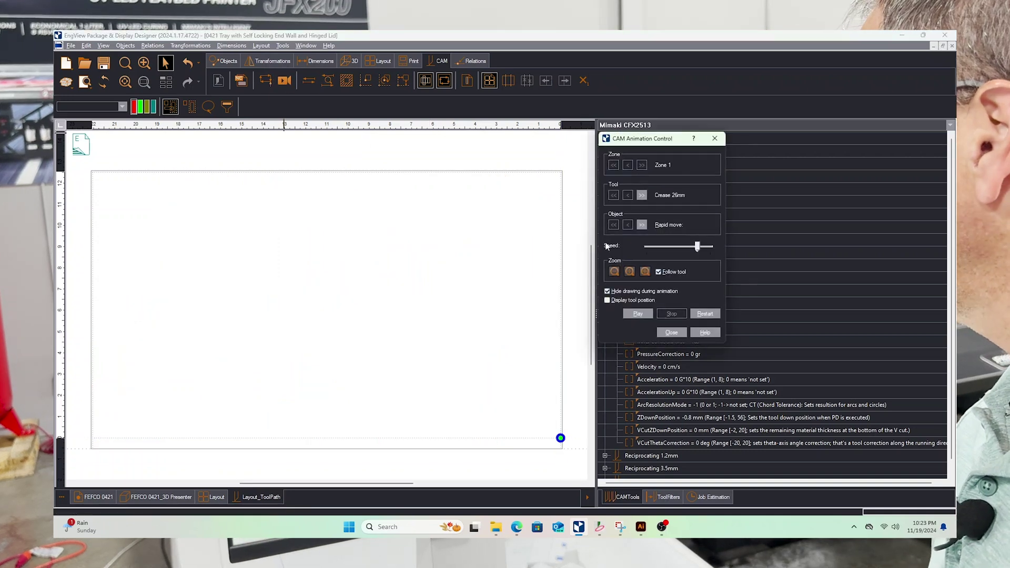
pyautogui.click(637, 314)
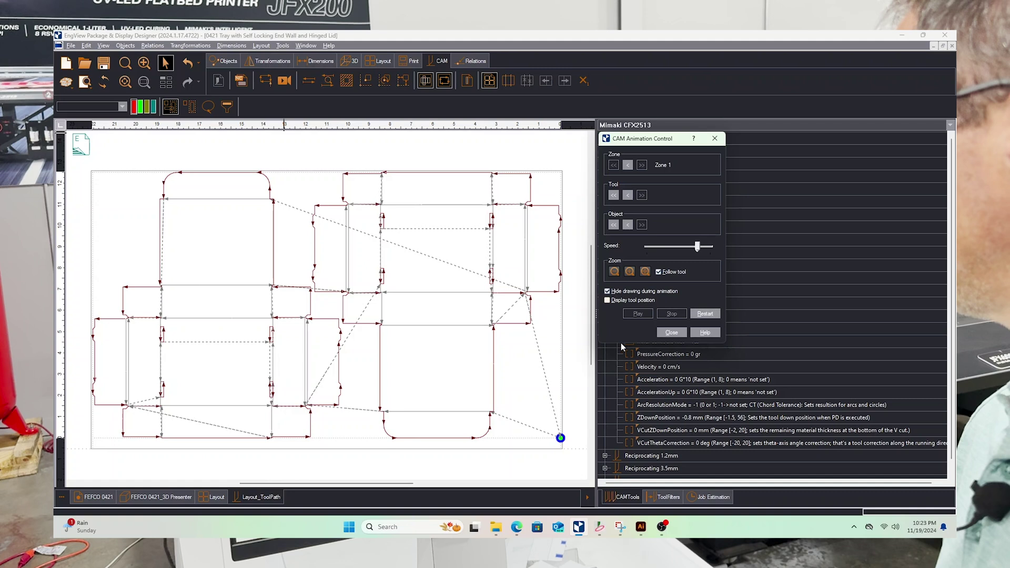
pyautogui.click(672, 333)
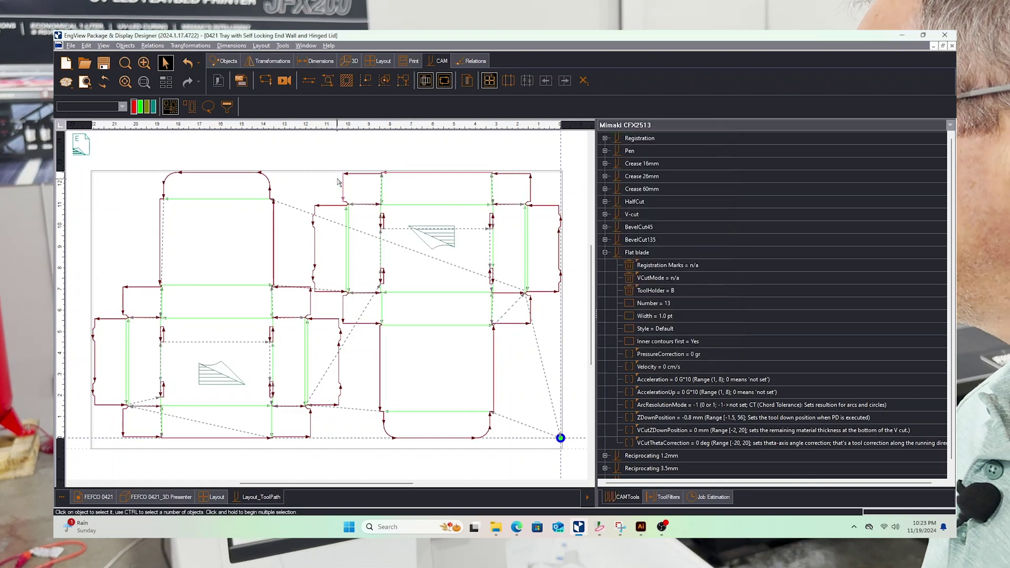
# Step: Generate the NC output for all pieces of the tool path and send it to the printer
pyautogui.click(242, 81)
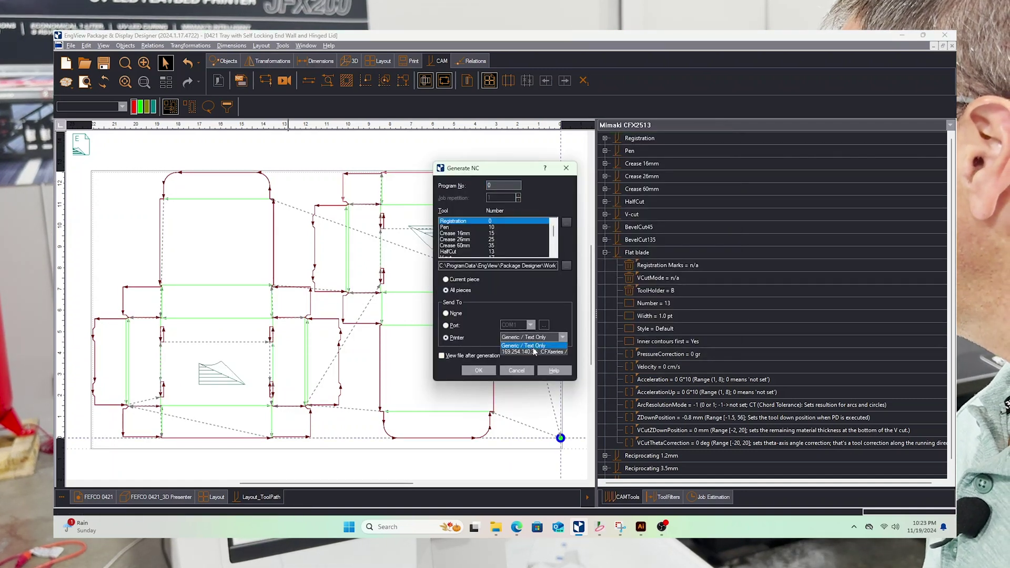
pyautogui.click(479, 371)
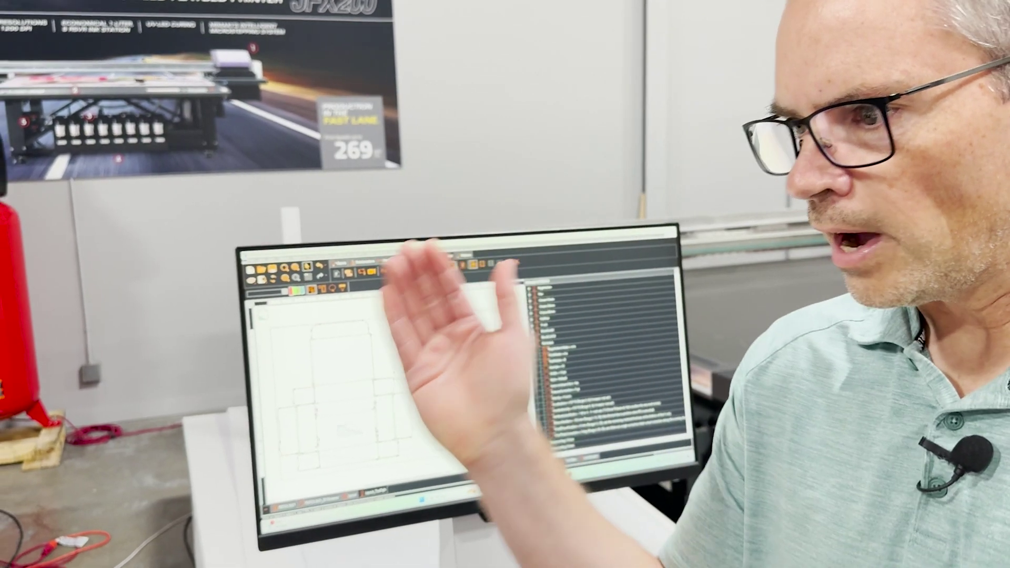